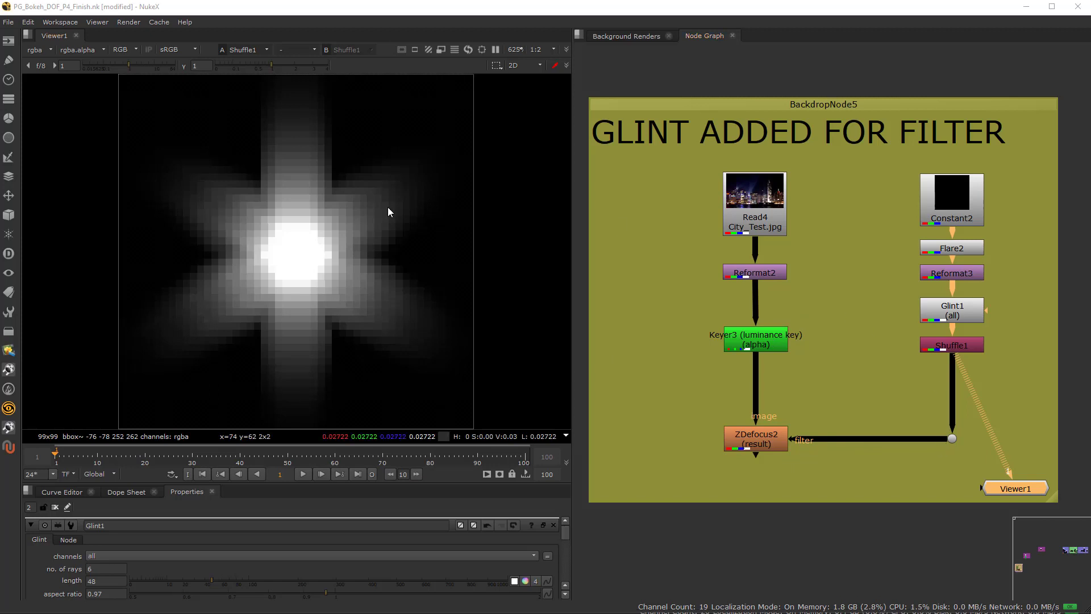
Step: View each filter node in turn: Constant2, Flare2 hexagon, Reformat3, then the Glint1 star rays
left_click(953, 315)
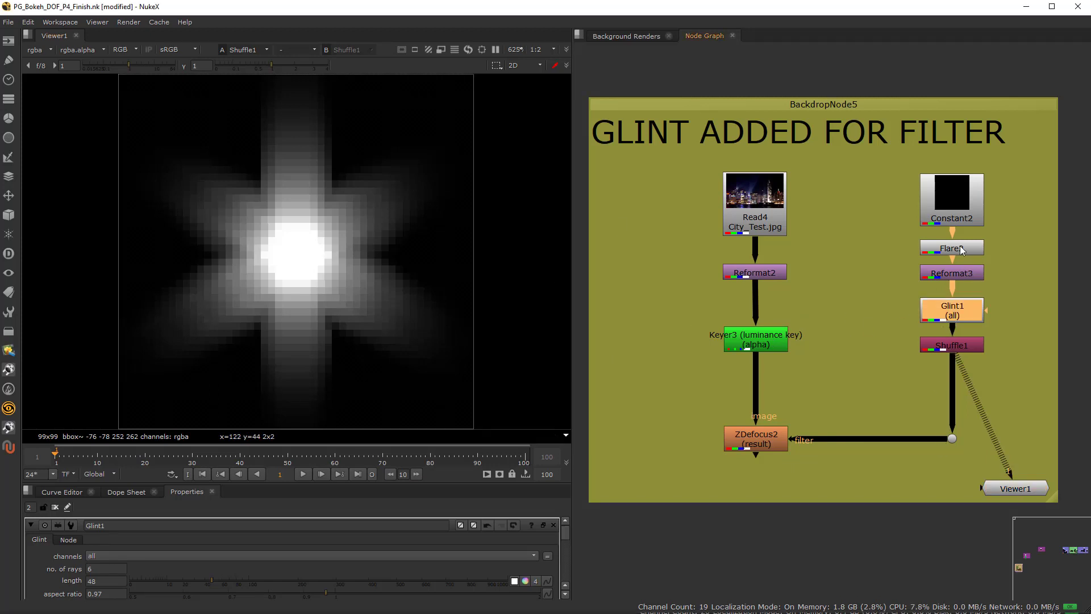
left_click(965, 225)
key("1")
left_click(964, 250)
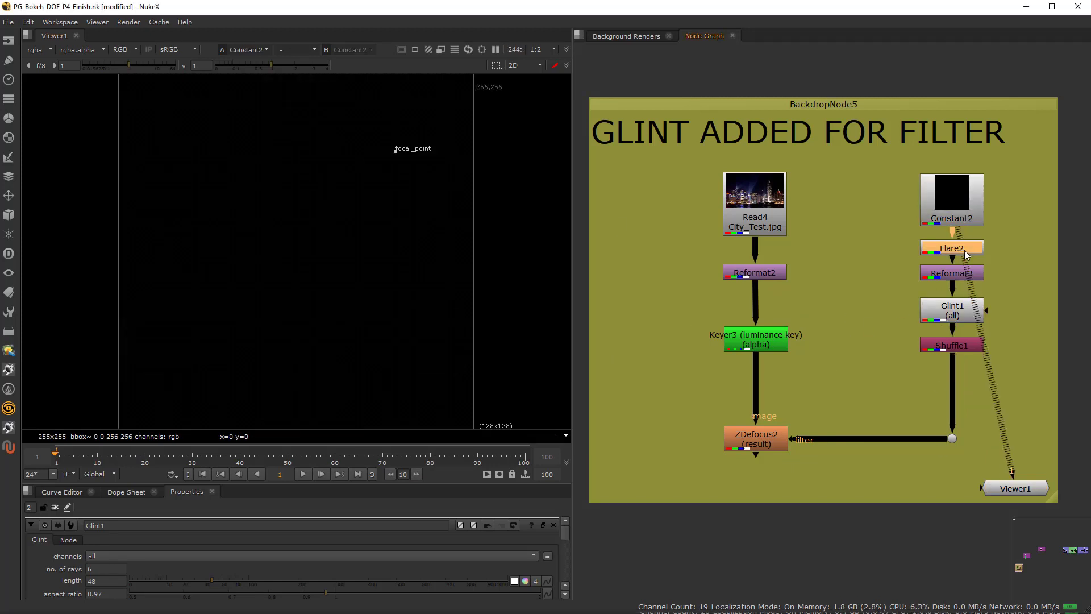
key("1")
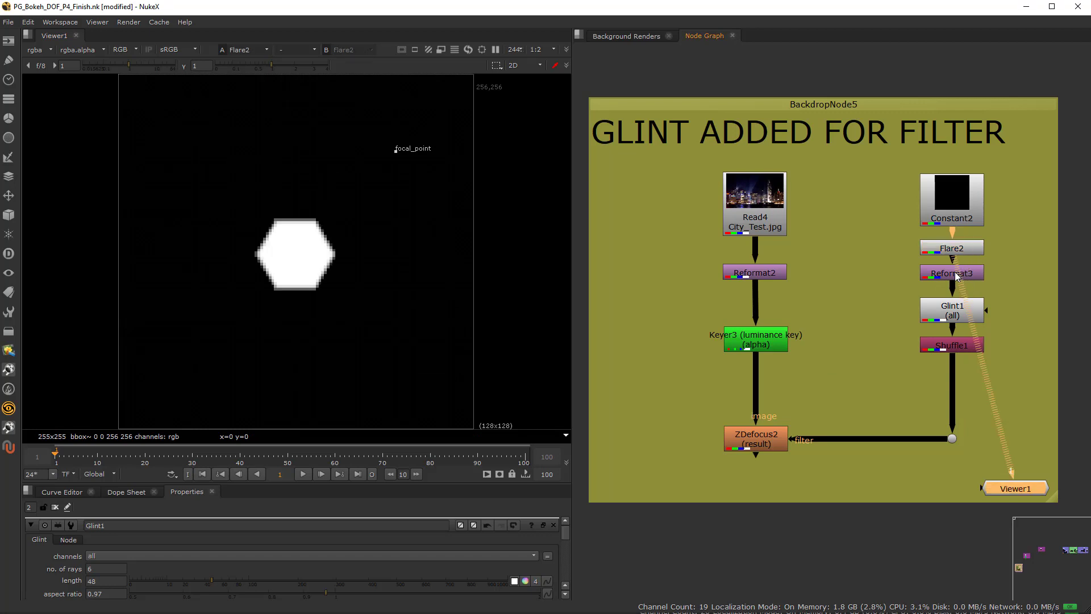
left_click(949, 275)
key("1")
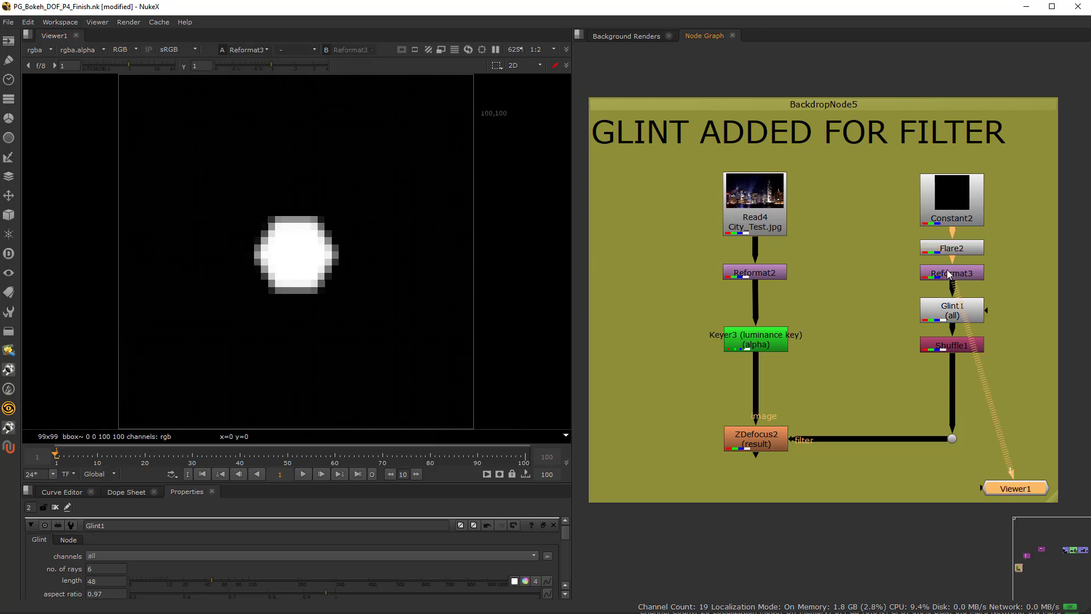
left_click(946, 311)
key("1")
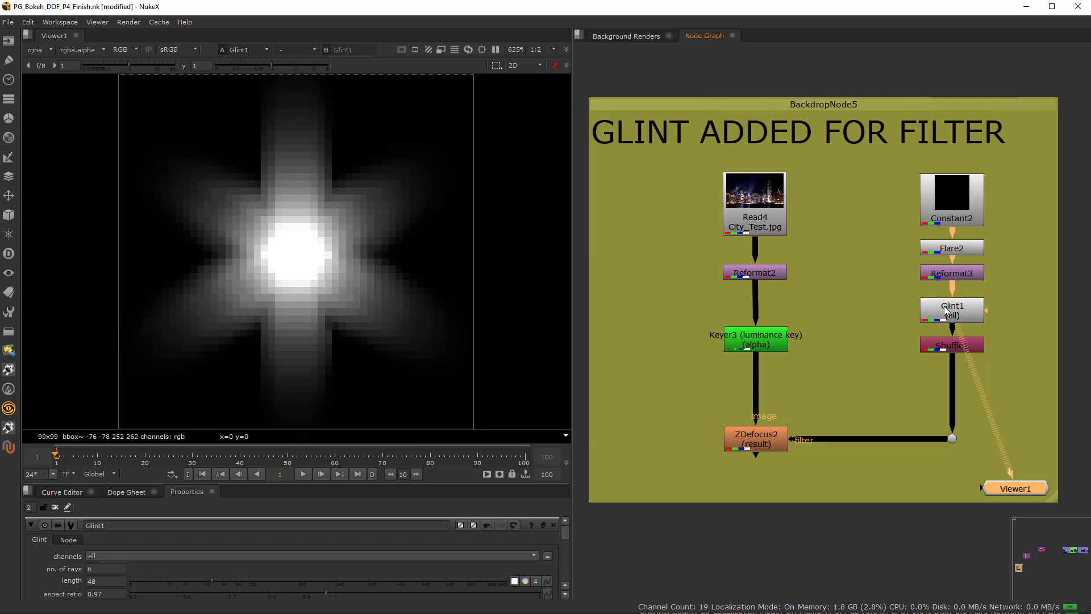
Step: Set Glint1 length to 45, turn off effect only, and lower from color to 0.85
left_click(946, 311)
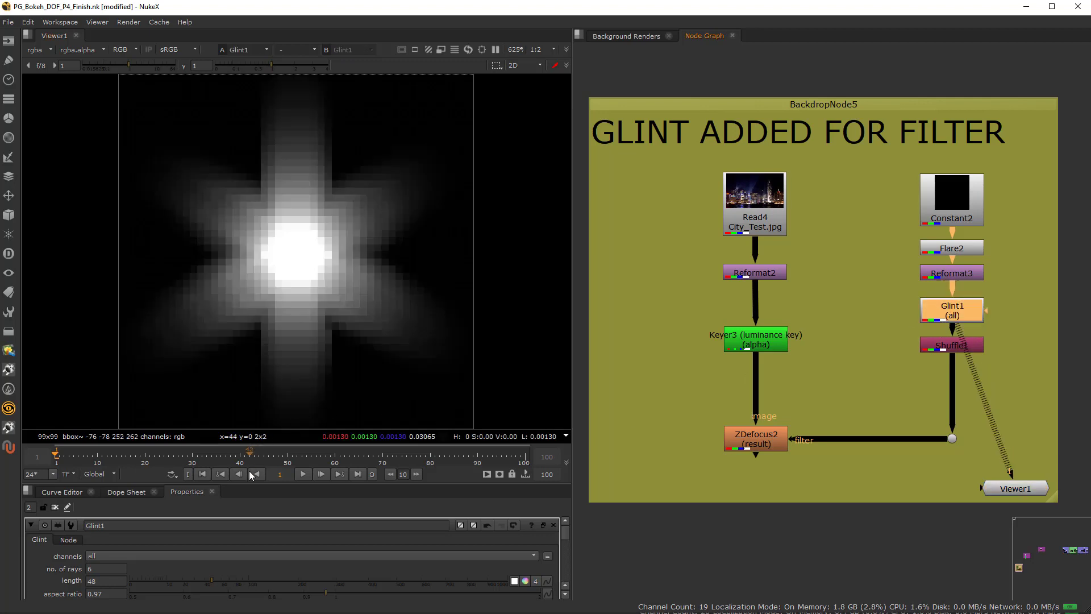
left_click_drag(230, 483, 230, 365)
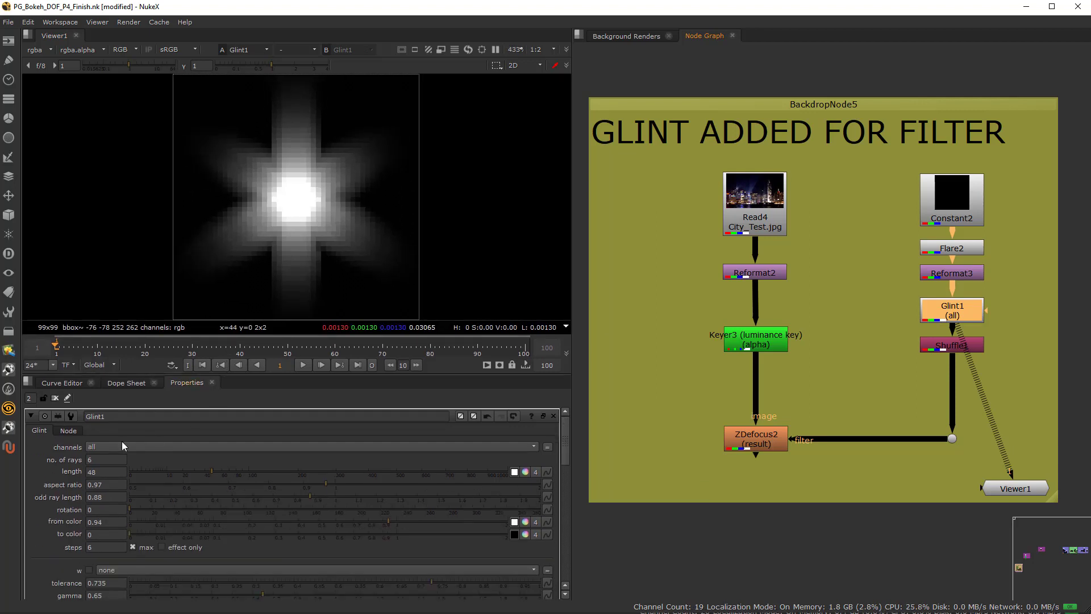
left_click(100, 460)
mouse_move(211, 473)
left_mouse_down()
mouse_move(199, 472)
mouse_move(209, 471)
left_mouse_up()
left_click(162, 547)
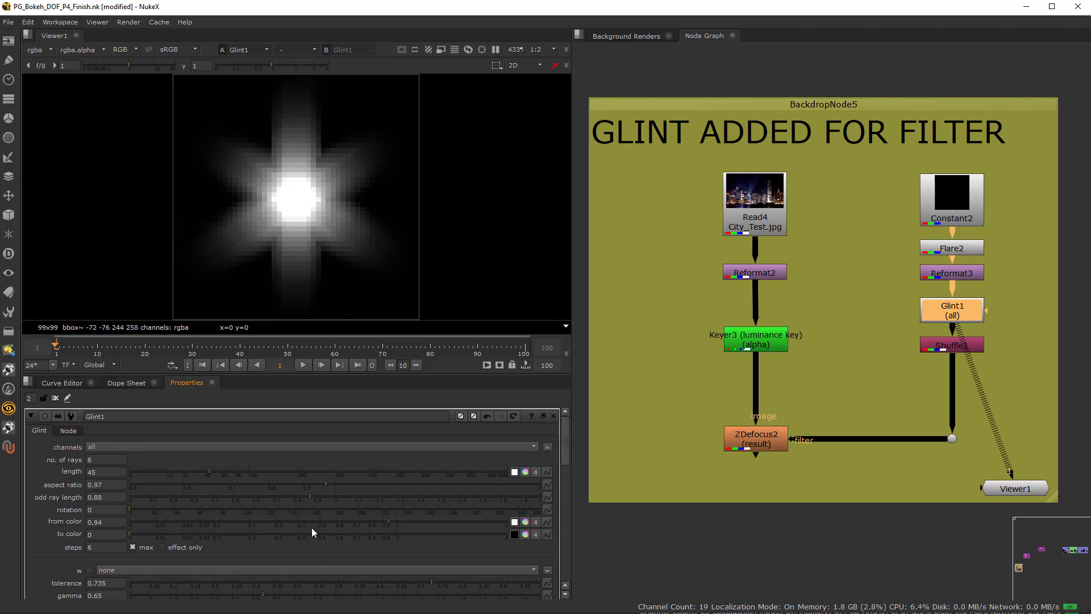
mouse_move(390, 521)
left_mouse_down()
mouse_move(282, 528)
mouse_move(376, 522)
left_mouse_up()
double_click(947, 348)
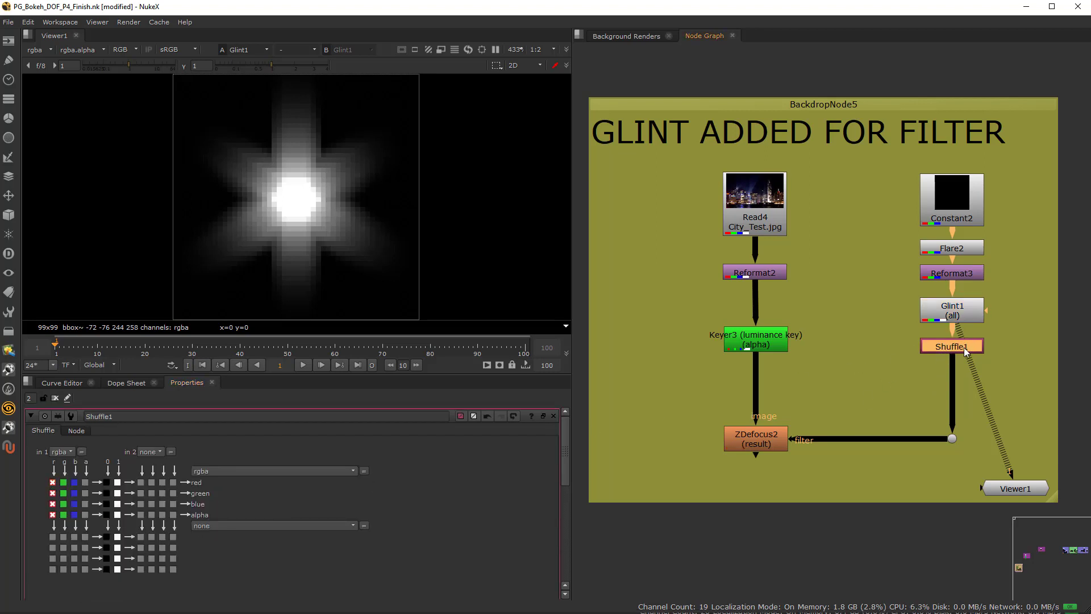
Step: Check the Shuffle1 filter output and alpha, then view the zoomed-in ZDefocus2 city result
key("1")
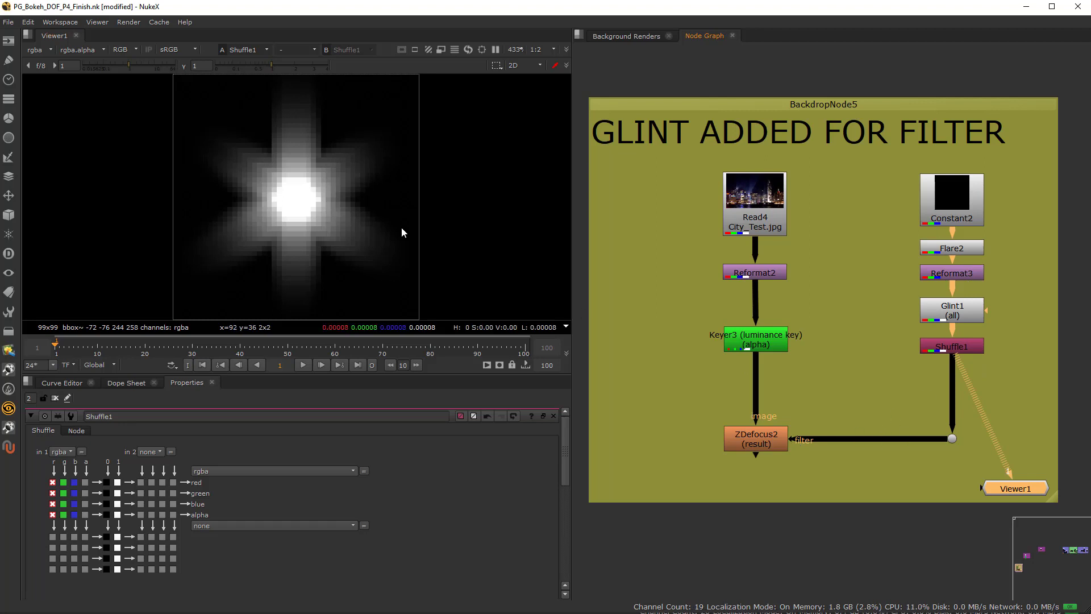
key("a")
key("a")
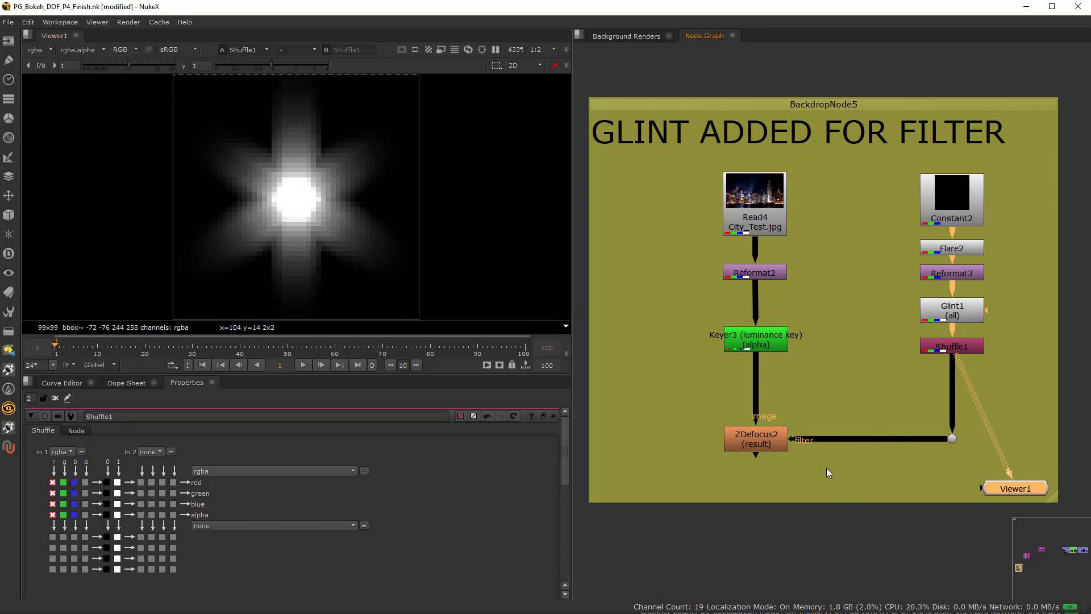
left_click(761, 448)
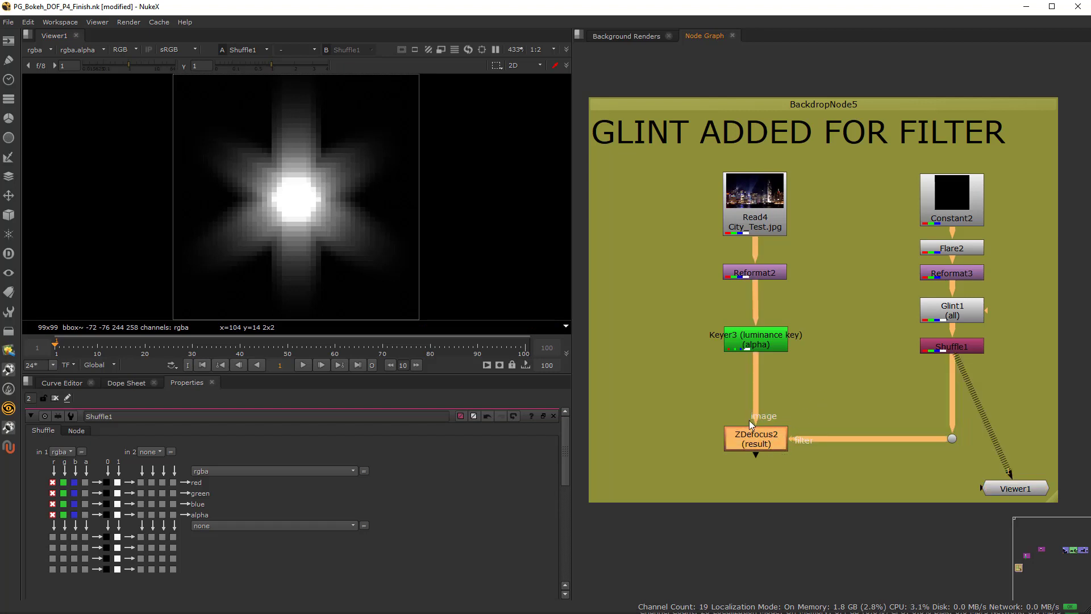
key("1")
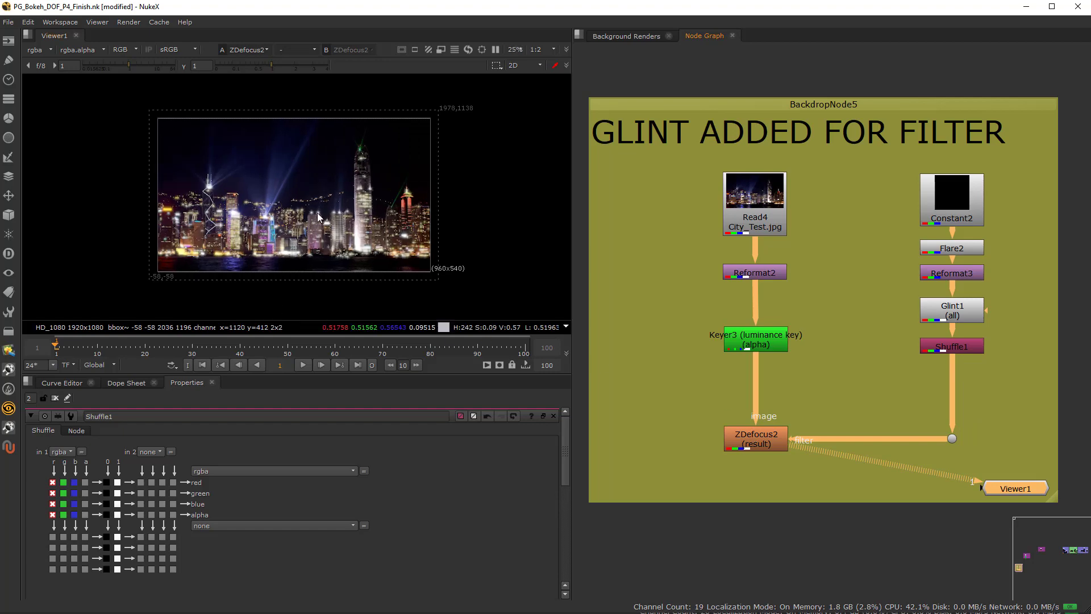
scroll(345, 214, "up", 8)
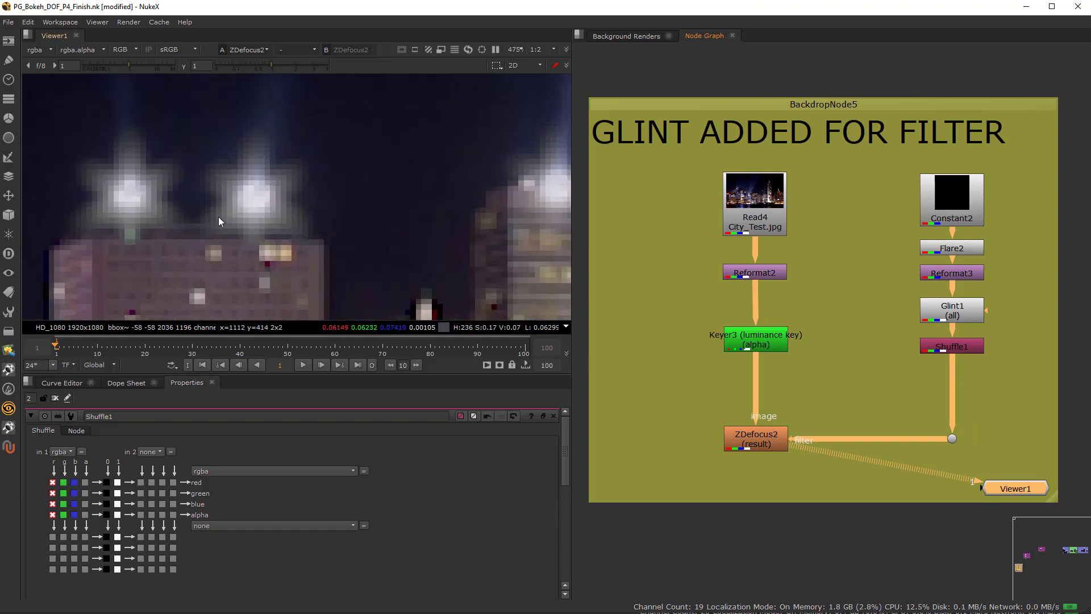
left_click(63, 383)
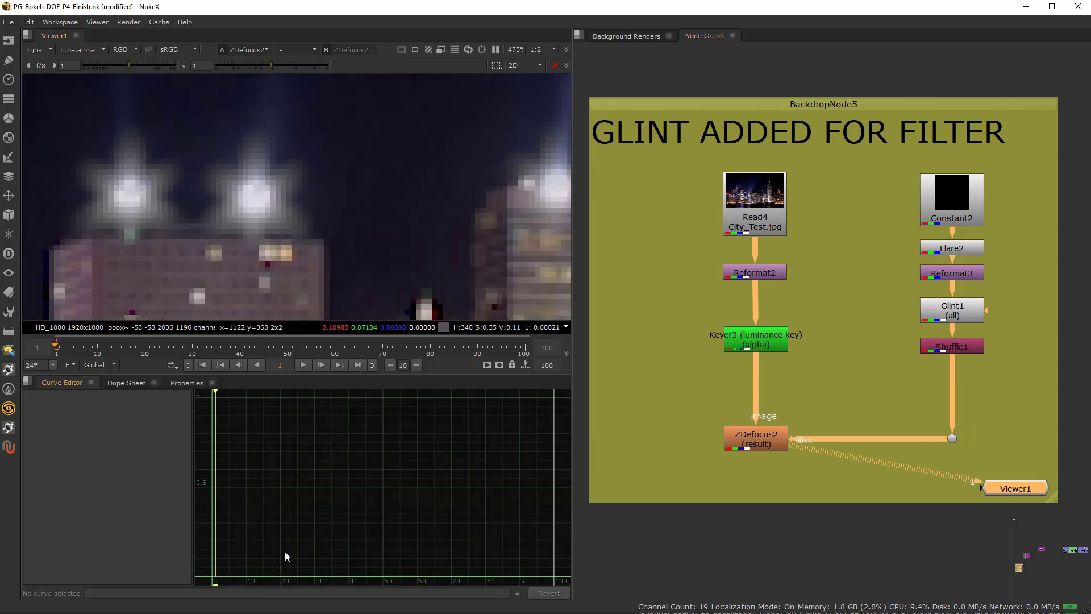
left_click(174, 382)
left_click(122, 384)
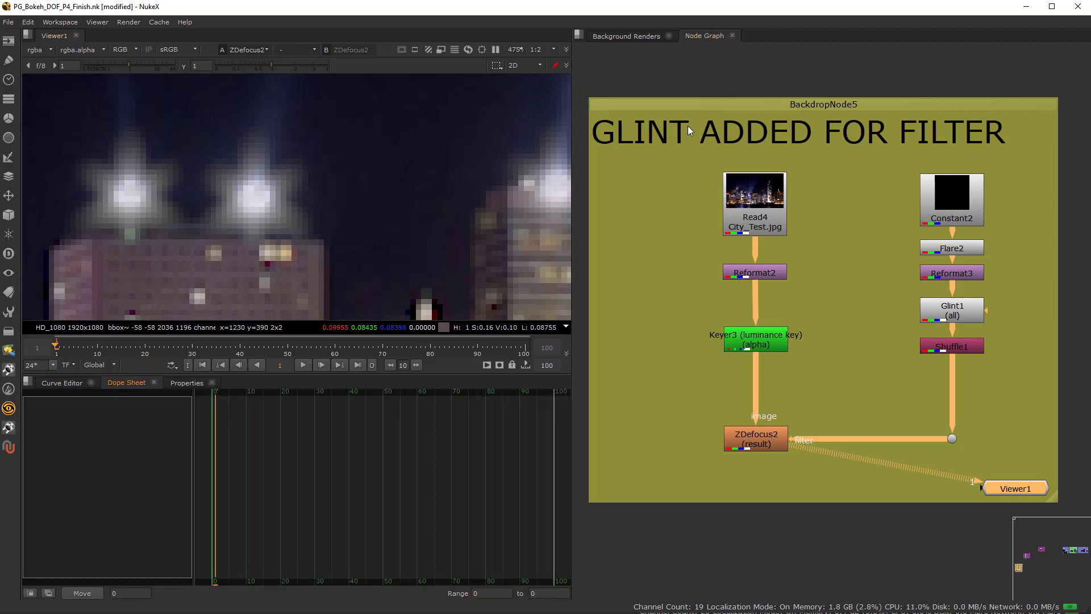
Step: Toggle Glint1 off and back on to compare round disc and star bokeh
left_click(953, 312)
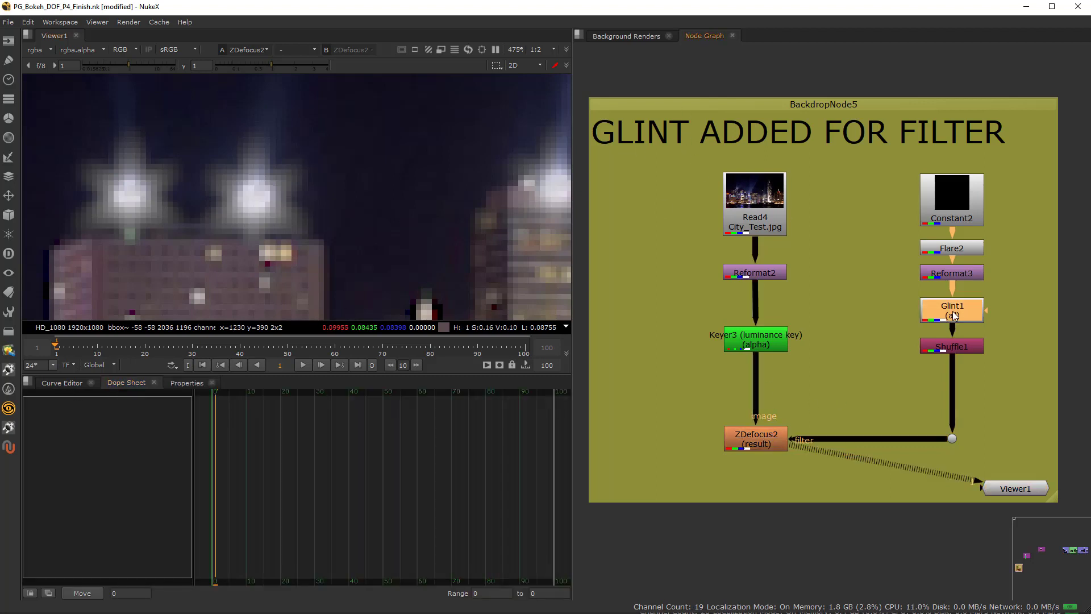
key("d")
key("d")
key("d")
key("d")
key("d")
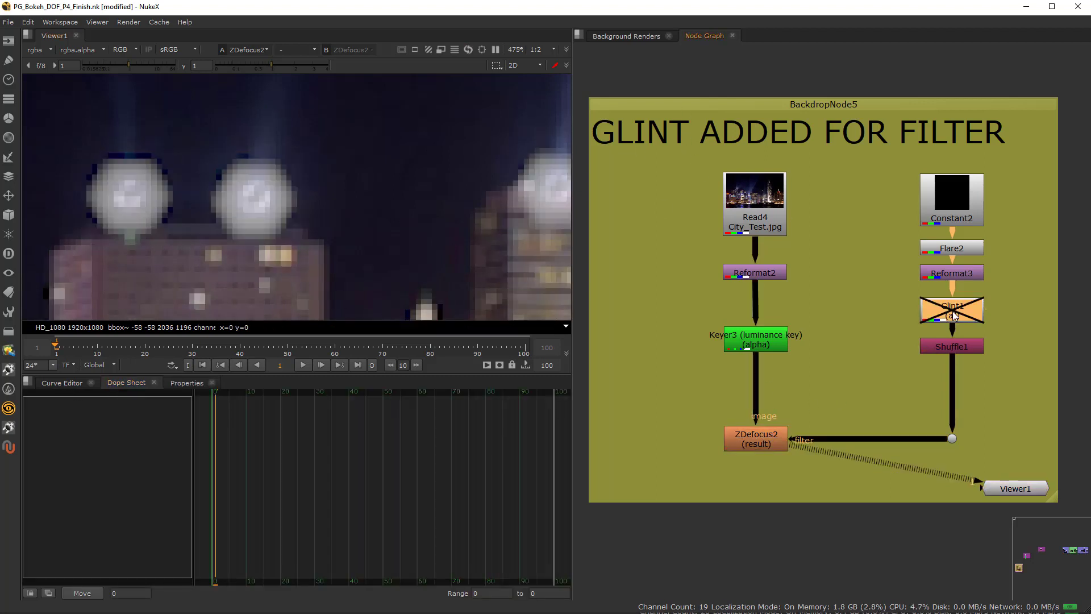
key("d")
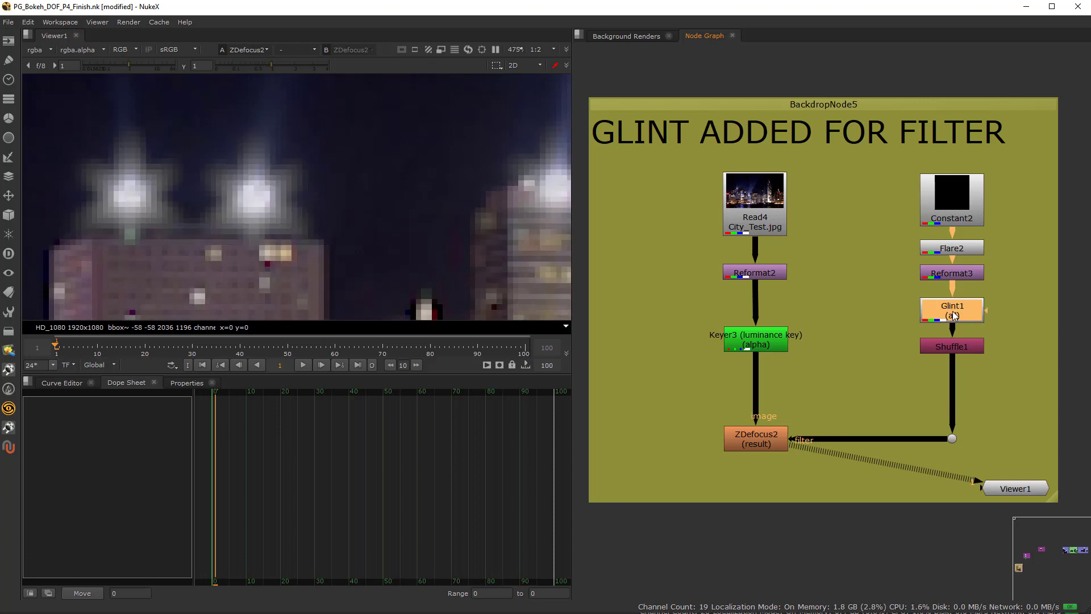
double_click(952, 312)
scroll(325, 191, "down", 10)
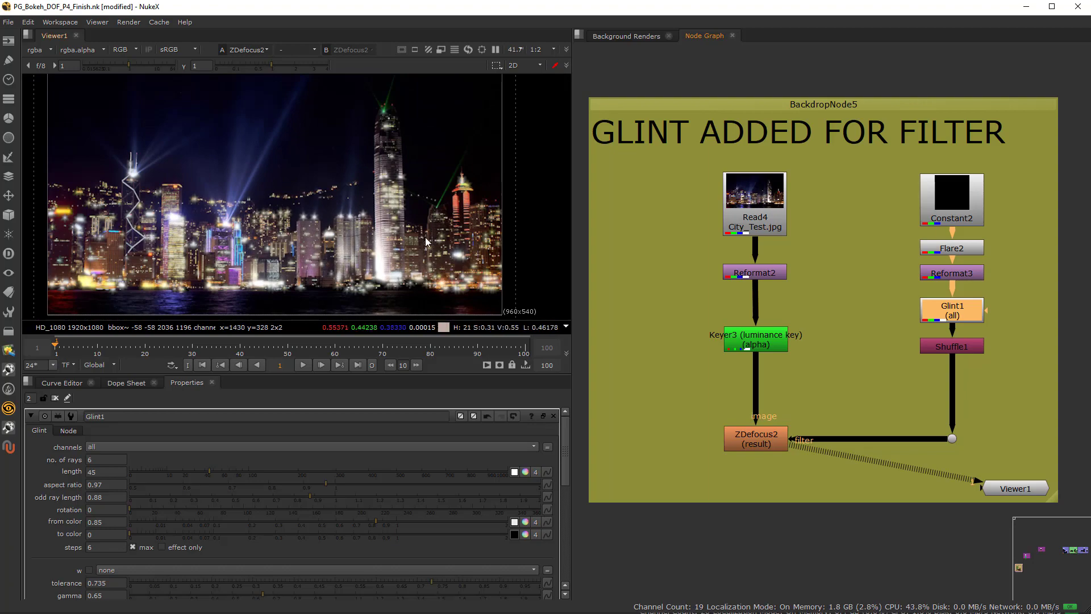
Step: Open Keyer3 and drag the luminance range's A point toward the right end
scroll(432, 243, "up", 6)
scroll(432, 243, "down", 5)
scroll(390, 230, "up", 5)
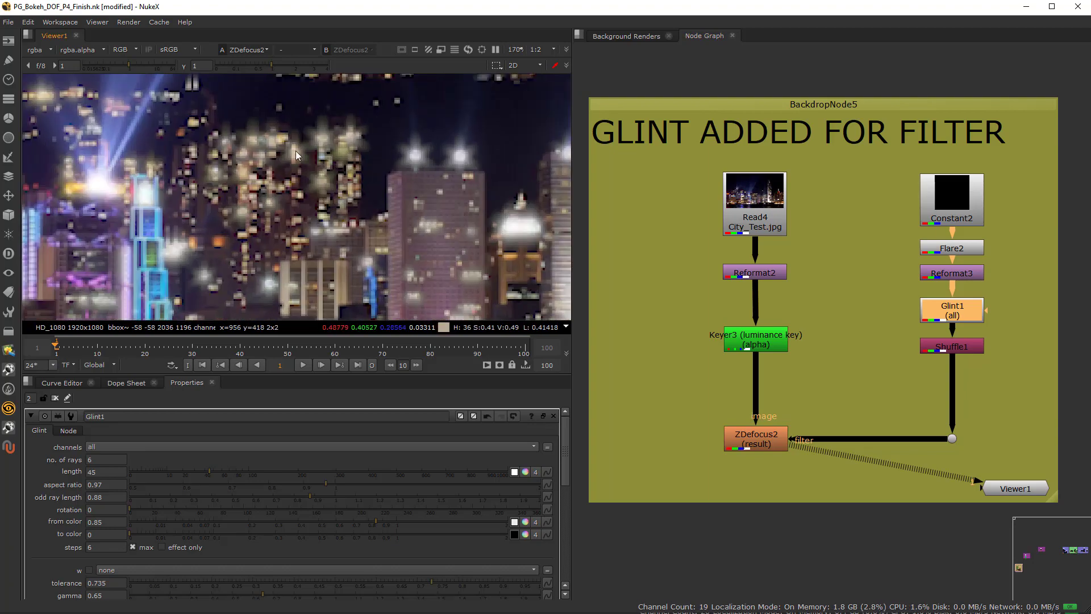
scroll(328, 163, "down", 3)
scroll(328, 162, "down", 1)
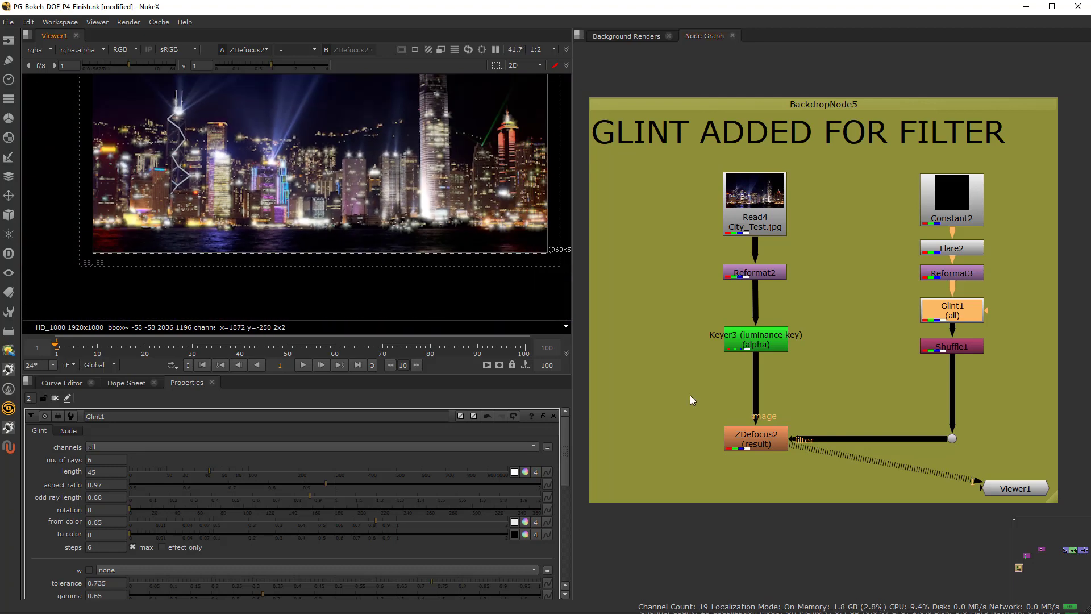
scroll(752, 341, "up", 2)
double_click(752, 341)
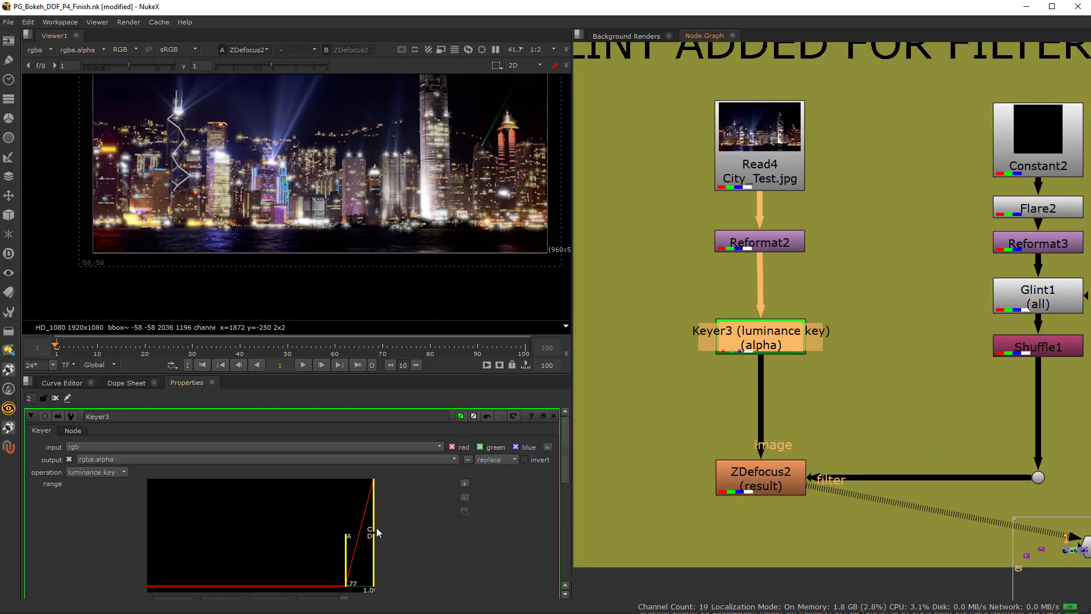
scroll(330, 262, "down", 1)
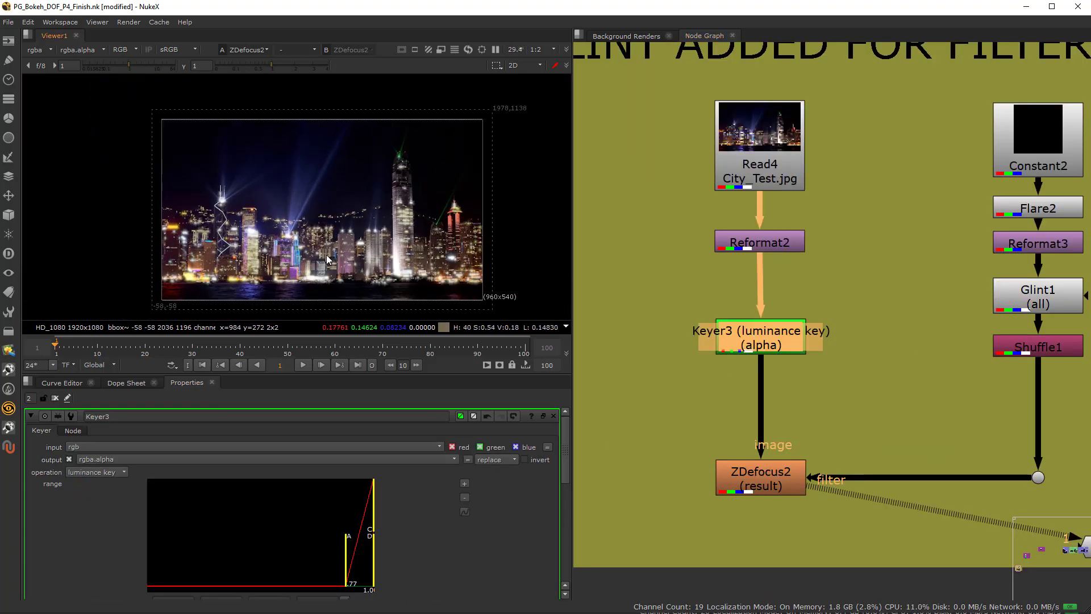
mouse_move(347, 556)
left_mouse_down()
mouse_move(202, 550)
mouse_move(230, 544)
mouse_move(236, 566)
mouse_move(365, 559)
left_mouse_up()
Step: Check the Keyer3 matte, which now isolates only scattered bright lights
scroll(311, 273, "up", 3)
scroll(419, 177, "up", 5)
key("1")
scroll(343, 257, "down", 8)
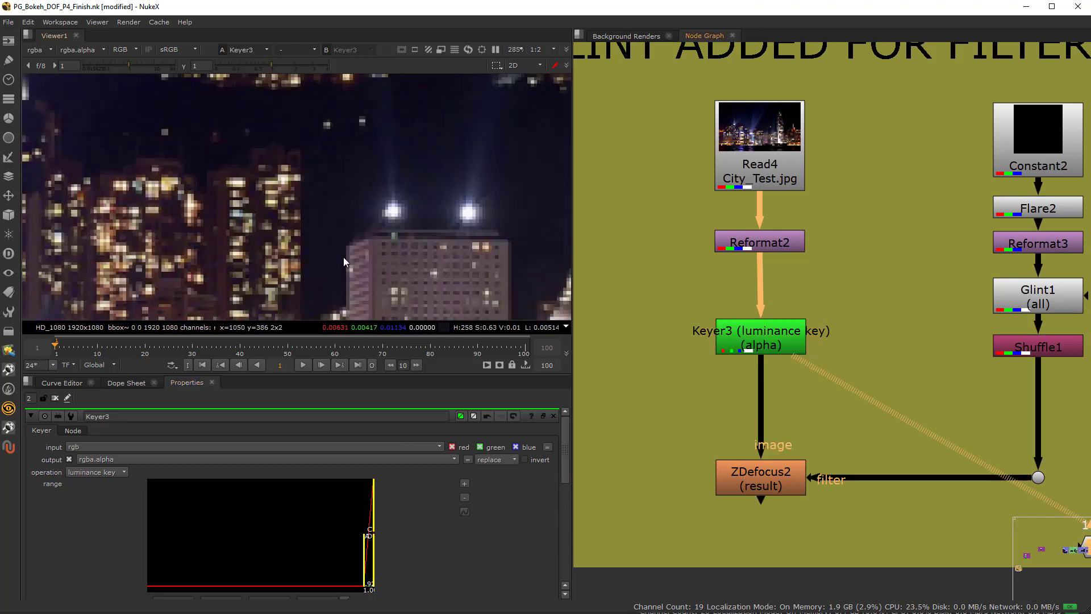
middle_click_drag(294, 209, 306, 209)
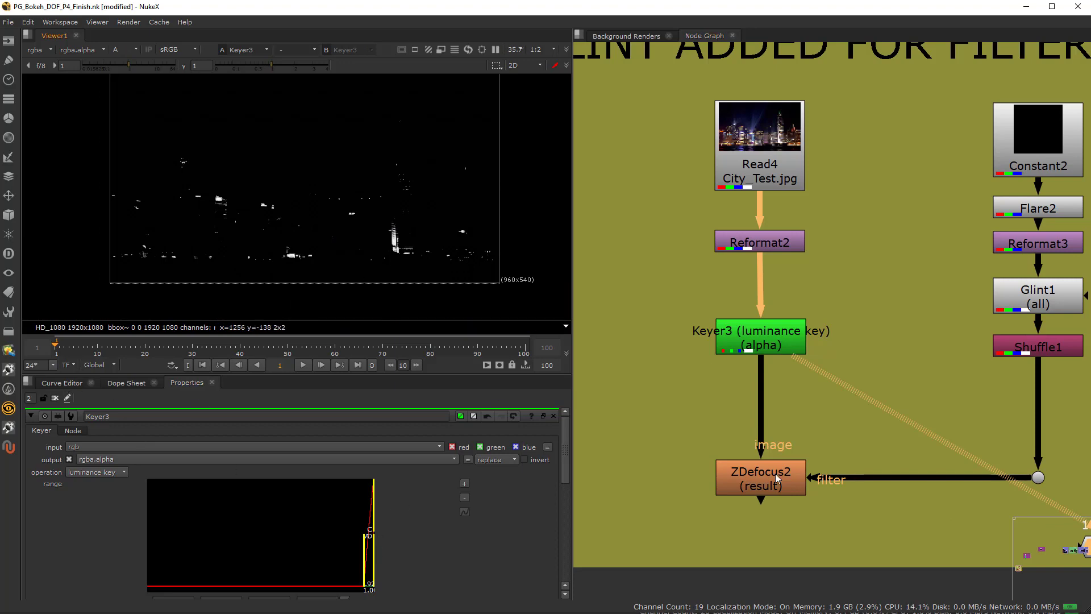
left_click(758, 476)
Step: View the ZDefocus2 result, recentre the node graph, and briefly check the alpha
key("1")
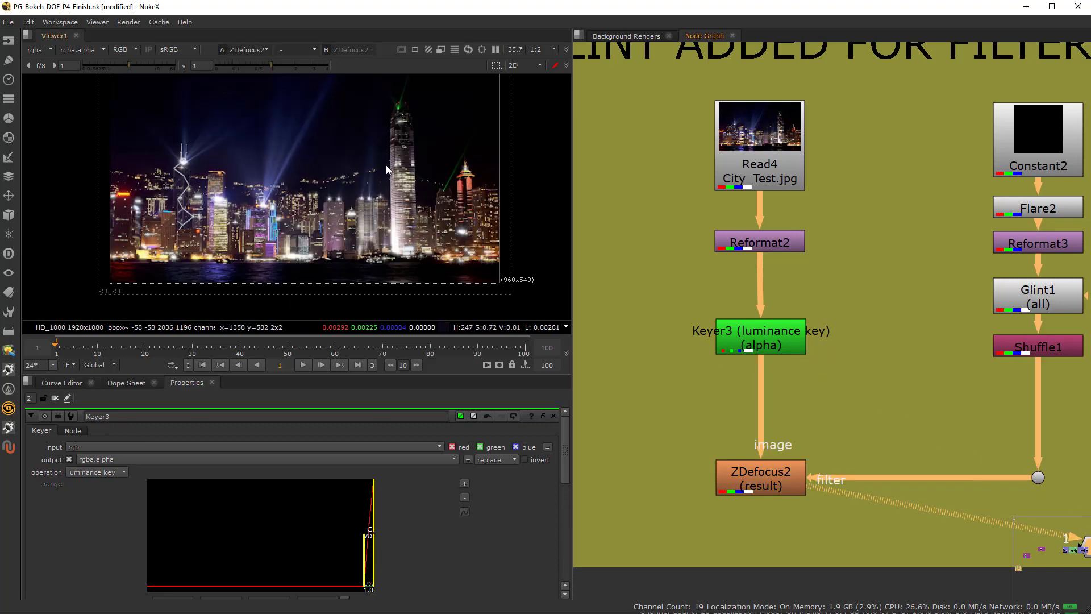
scroll(387, 170, "up", 5)
scroll(654, 373, "down", 3)
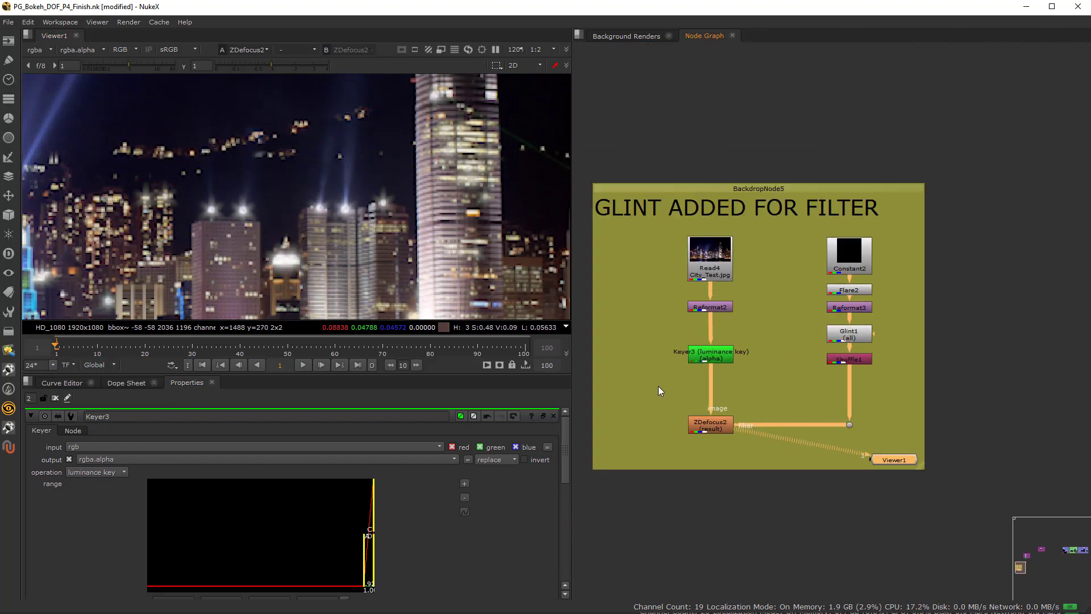
middle_click_drag(658, 387, 715, 388)
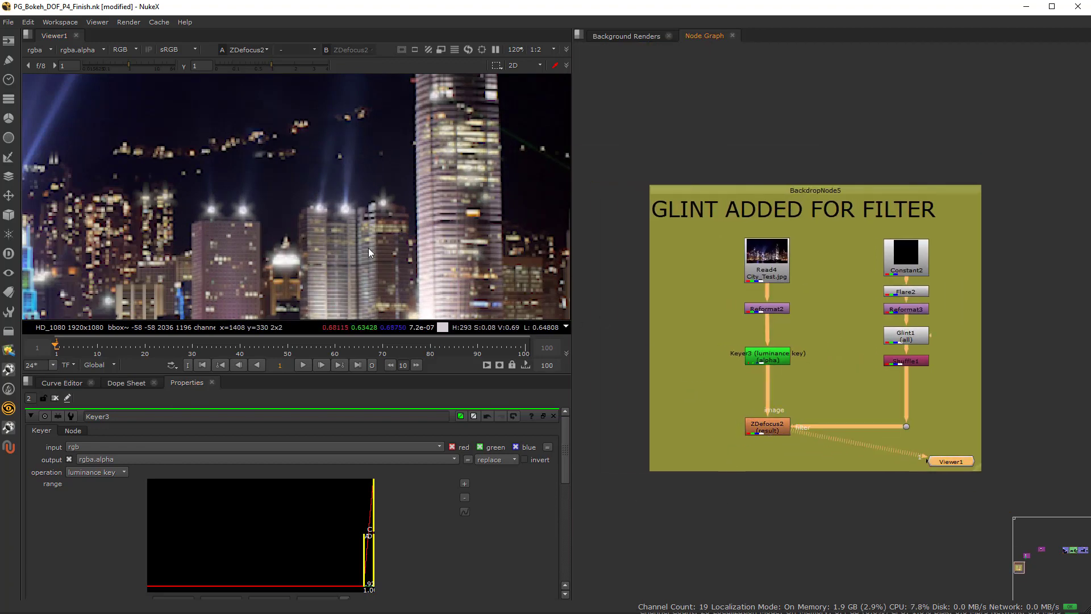
key("a")
key("a")
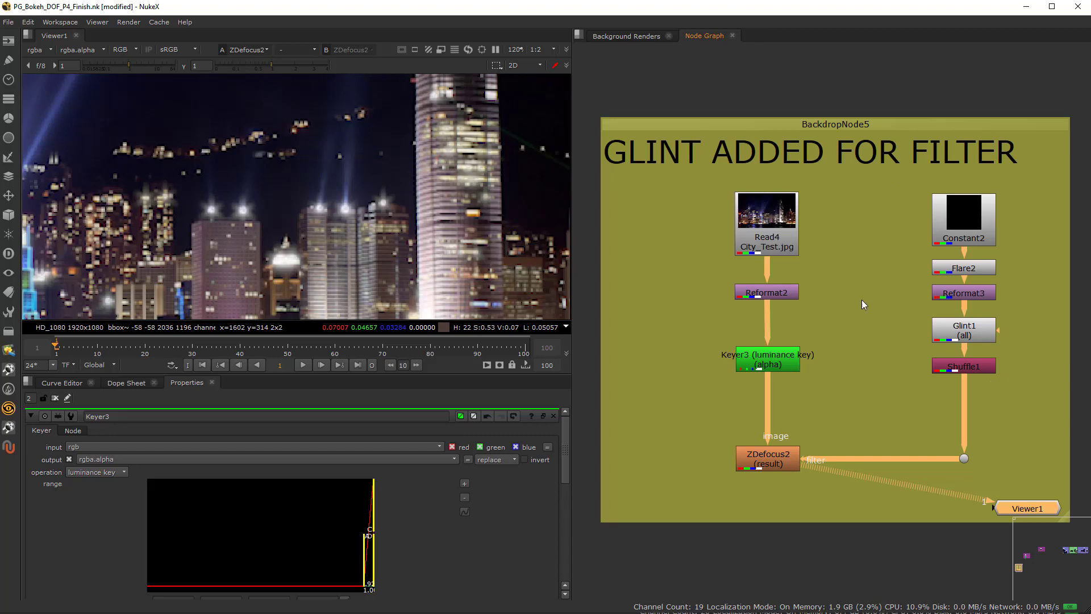
Step: With alpha shown, widen Keyer3's luminance range by dragging both threshold points down
left_click(768, 359)
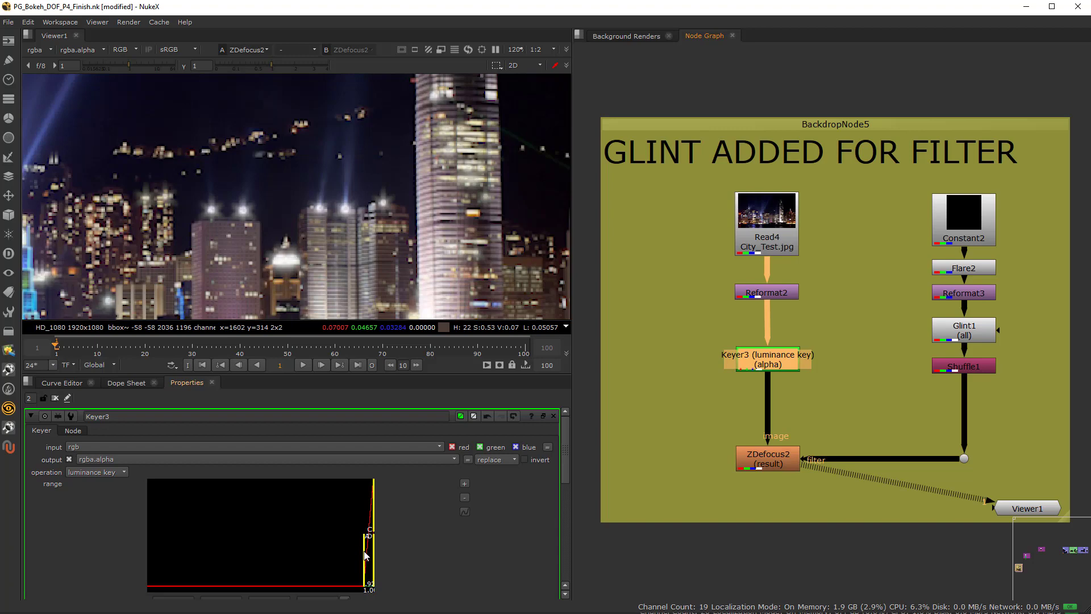
left_click_drag(367, 556, 362, 556)
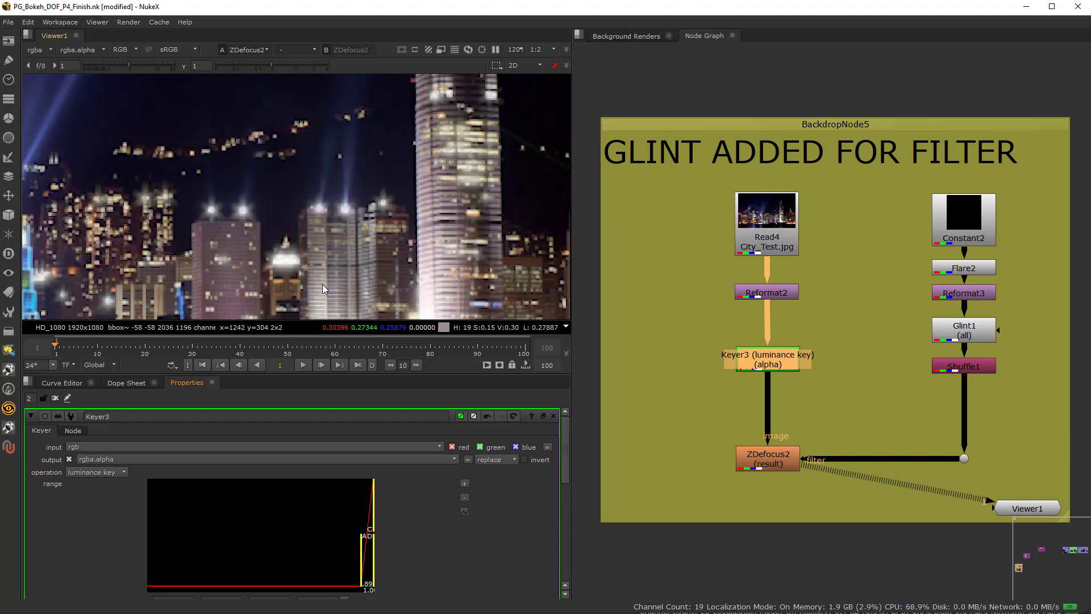
key("a")
left_click_drag(362, 555, 147, 557)
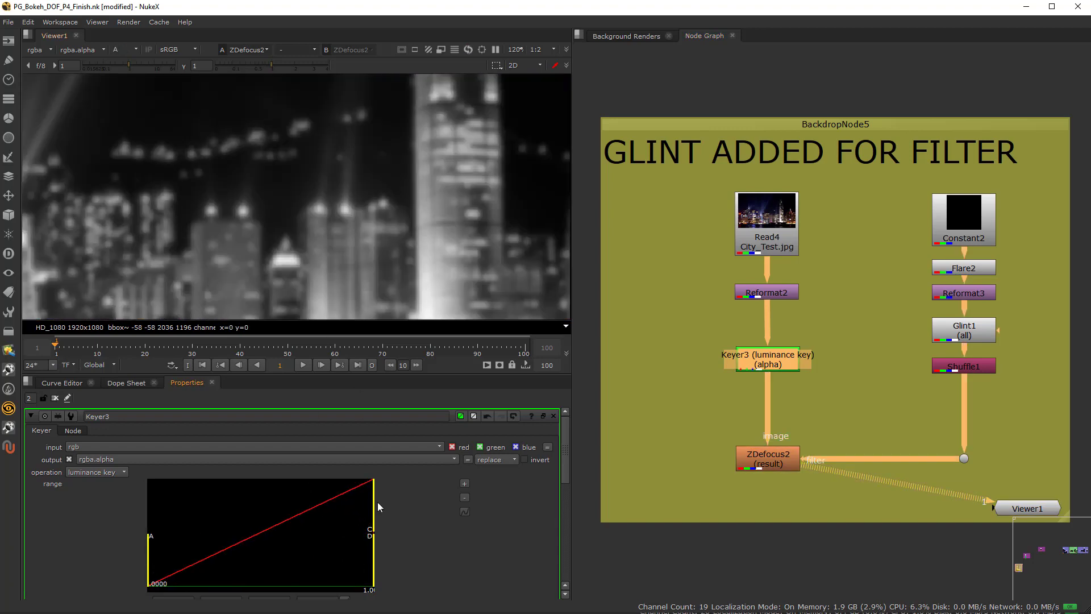
left_click_drag(329, 504, 167, 506)
left_click_drag(374, 506, 460, 518)
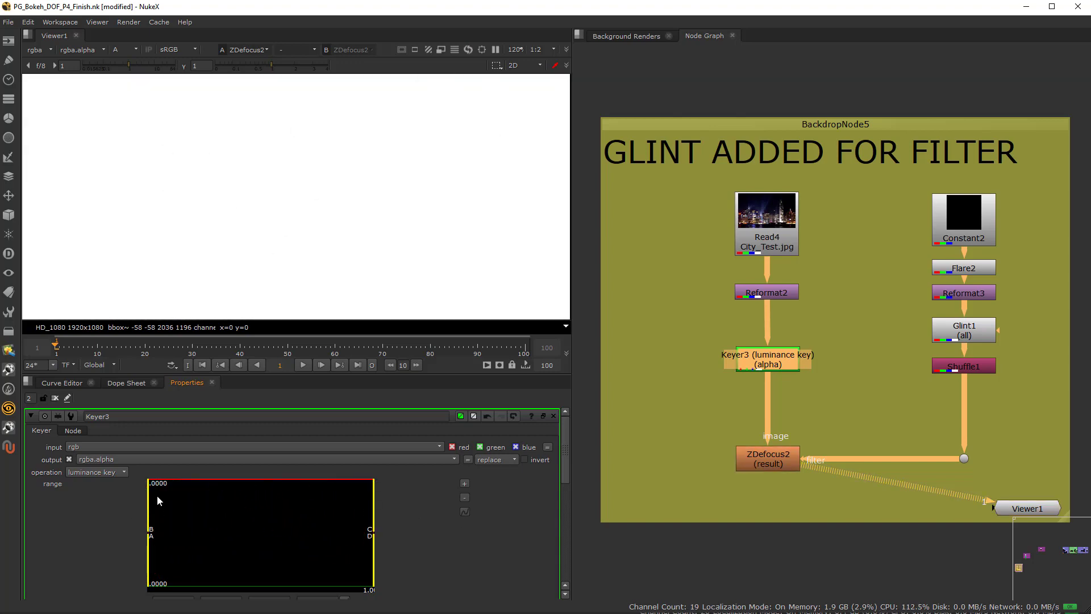
left_click_drag(152, 497, 300, 506)
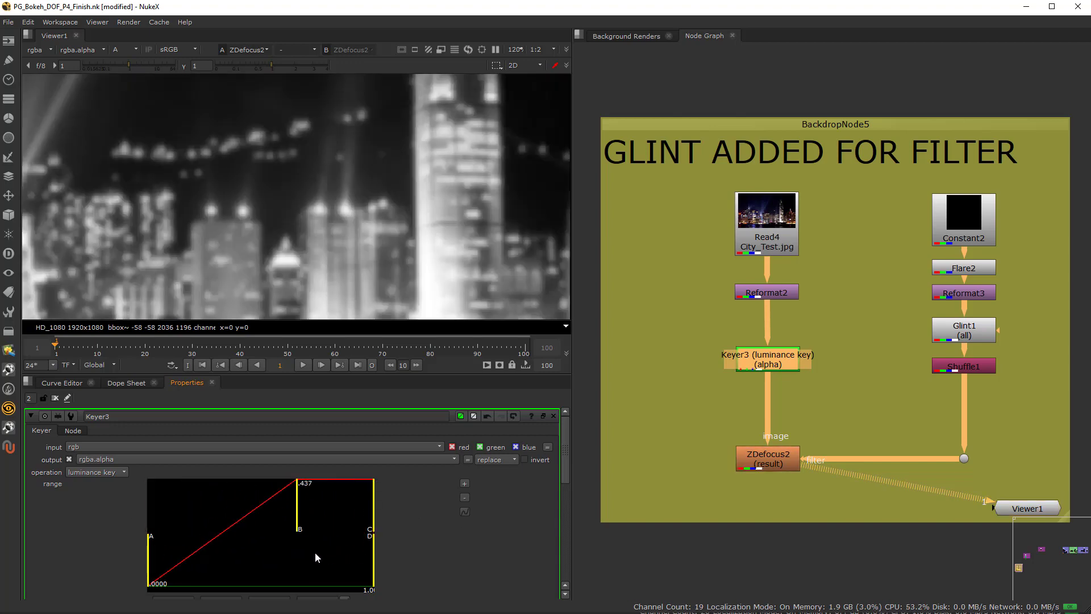
Step: Settle the Keyer3 range at A .113 and B .245, toggling invert on and off
left_click_drag(149, 554, 228, 545)
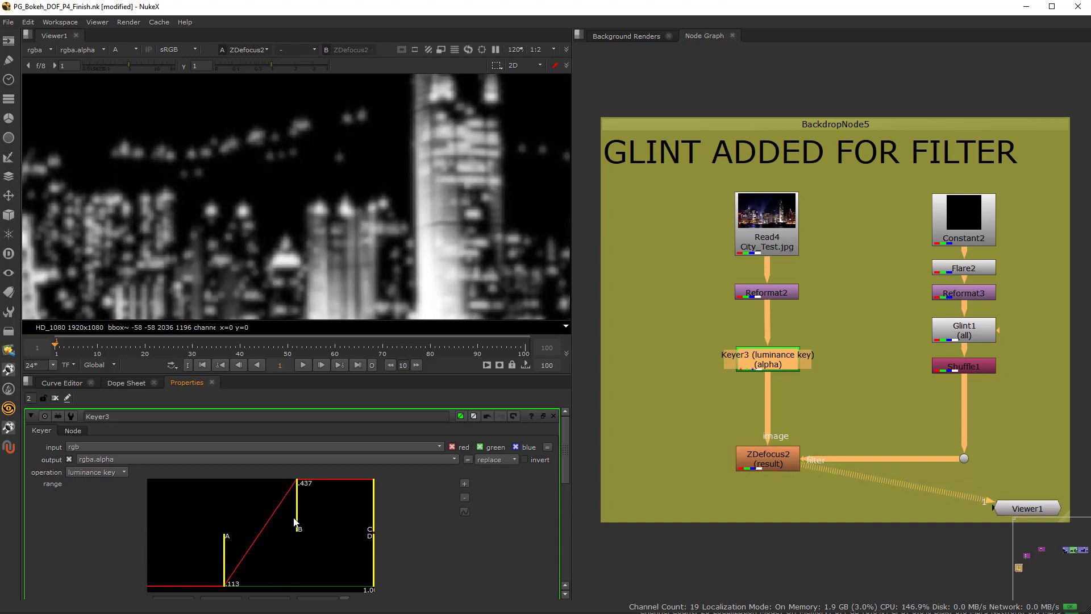
left_click_drag(297, 521, 279, 522)
left_click(524, 460)
left_click(524, 459)
left_click_drag(282, 514, 266, 510)
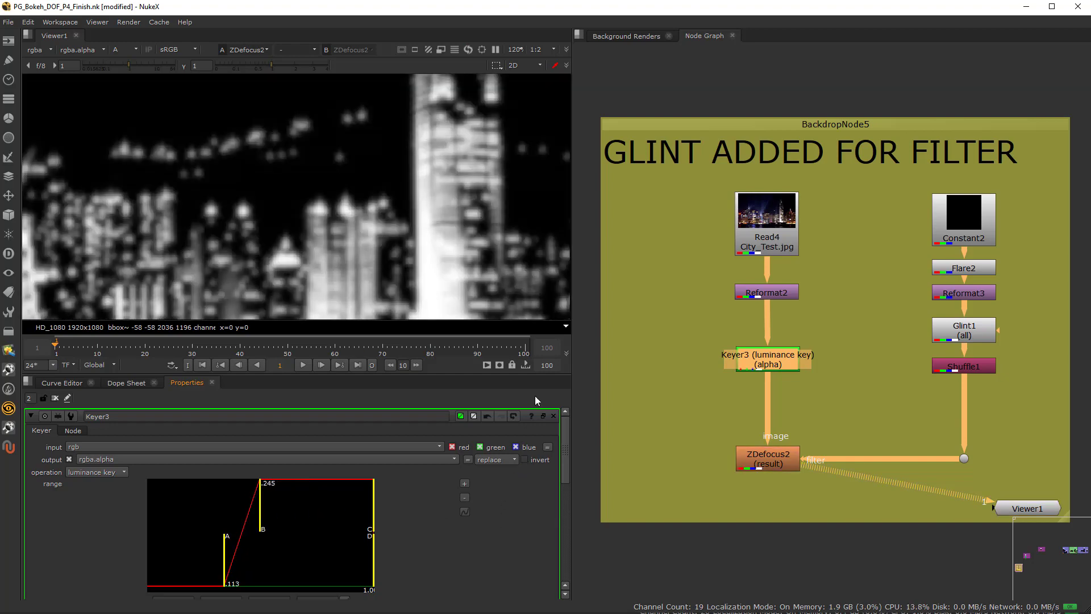
scroll(364, 159, "down", 5)
scroll(330, 183, "up", 3)
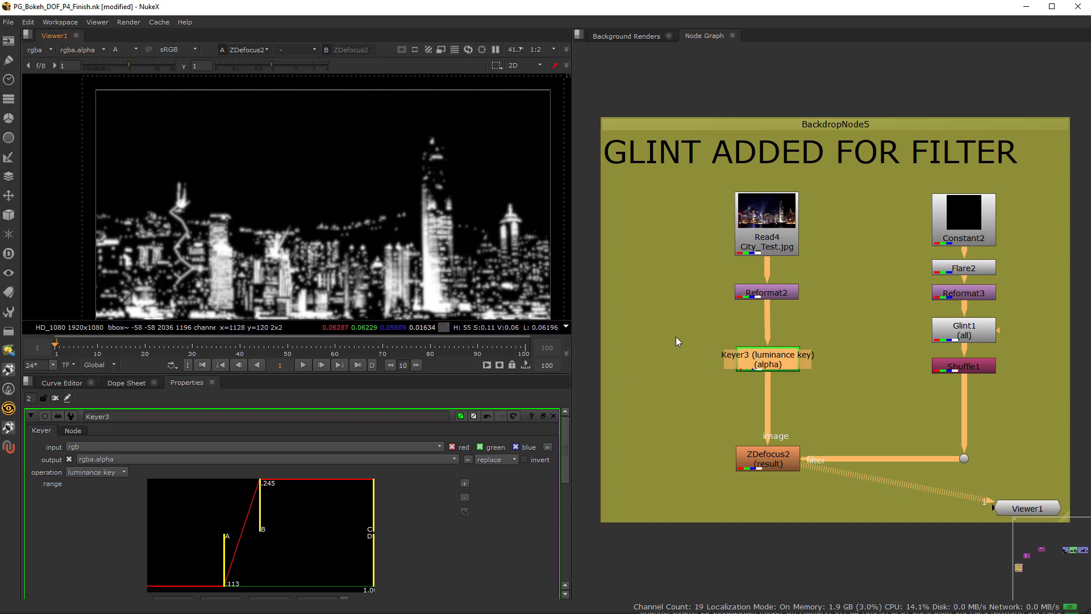
Step: Deselect Keyer3, select Viewer1, and return the viewer from alpha to RGB
left_click(625, 465)
left_click(1026, 507)
key("a")
scroll(247, 222, "up", 8)
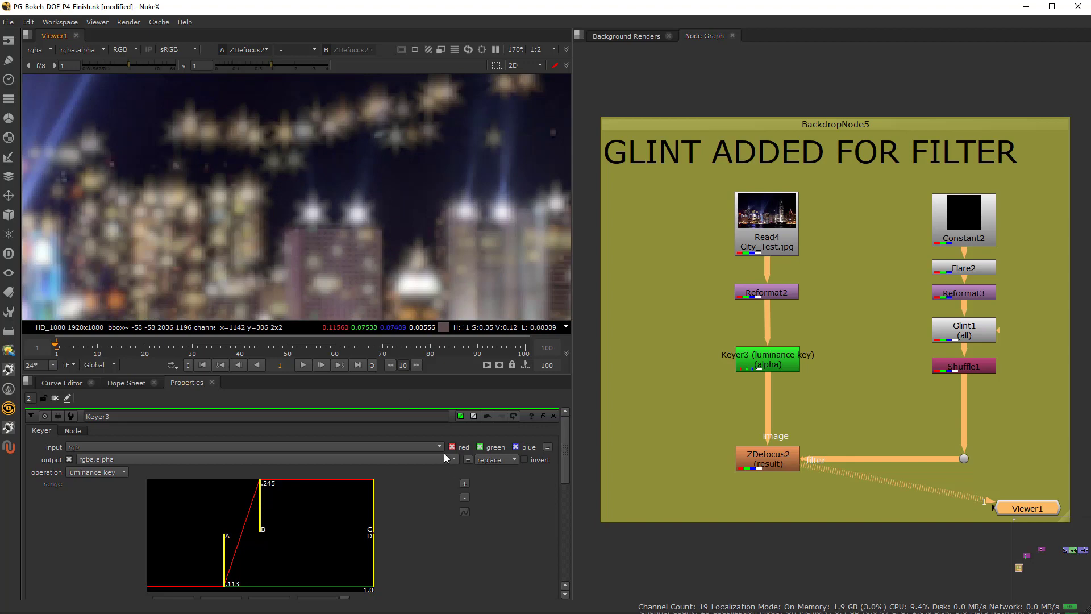
scroll(411, 252, "down", 8)
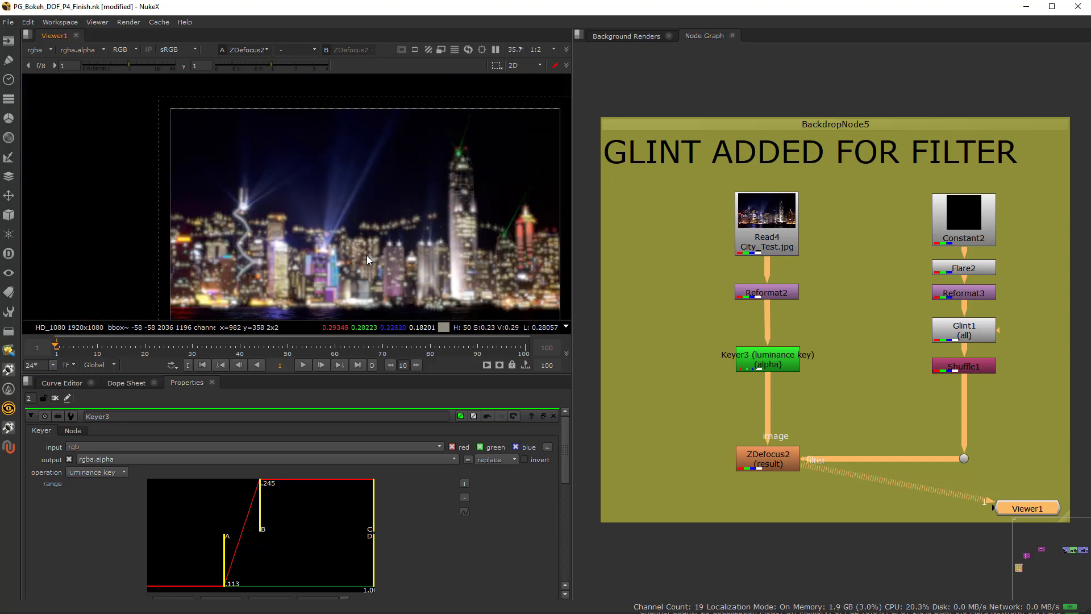